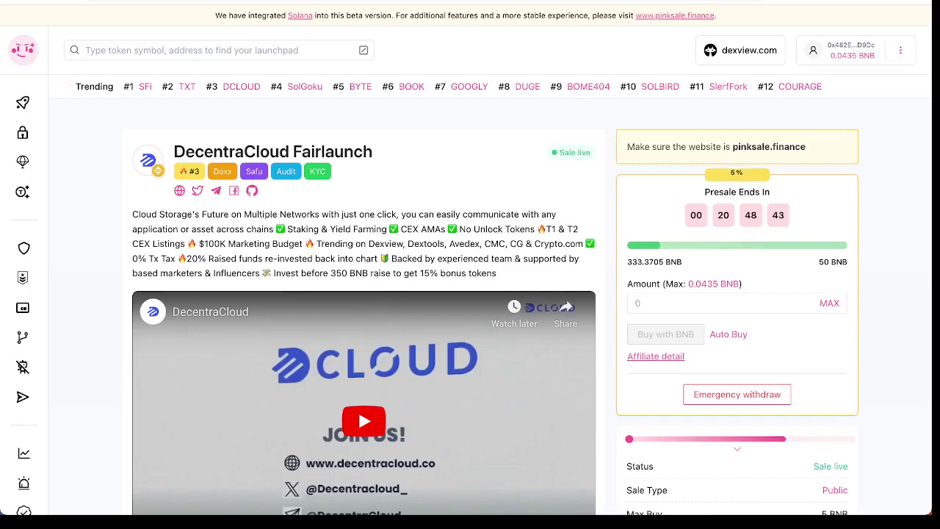
# Step: Enter 0.027 BNB as the purchase amount on the DecentraCloud fairlaunch page
pyautogui.scroll(-1, 443, 155)
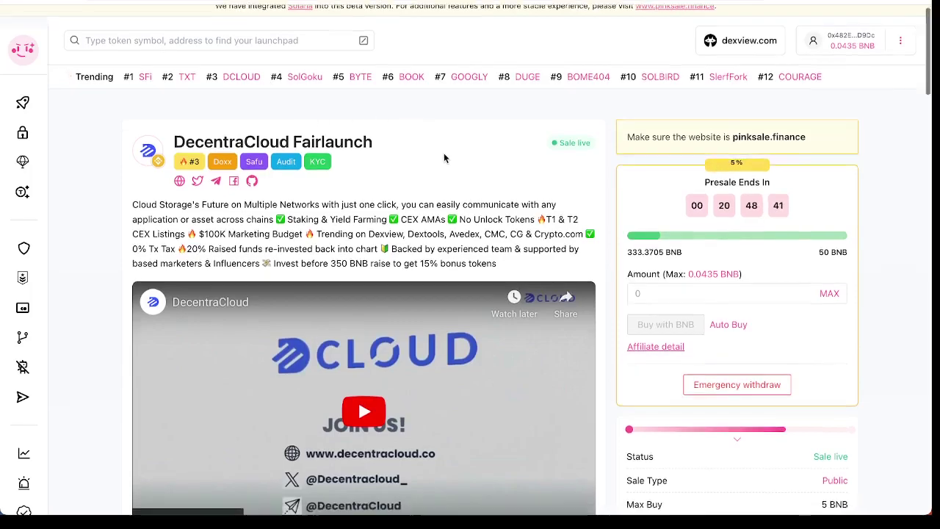
pyautogui.scroll(1, 443, 156)
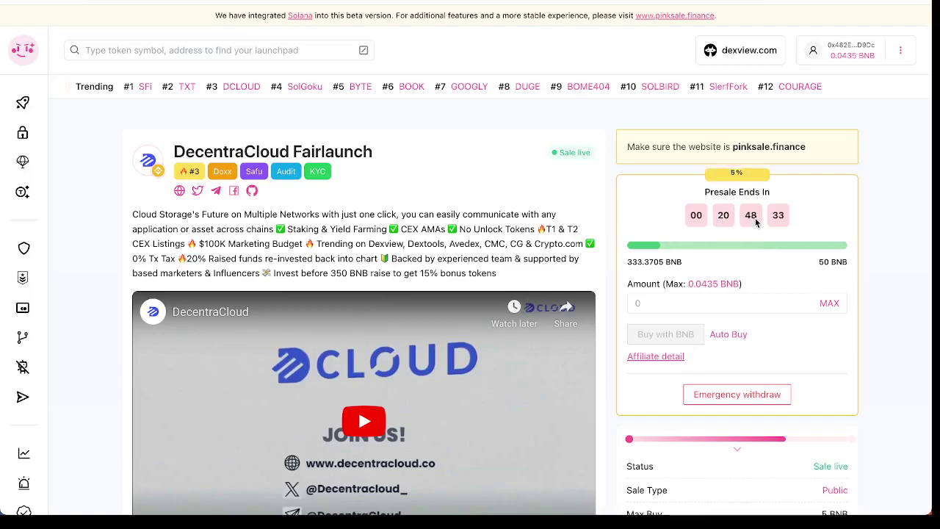
pyautogui.scroll(-1, 578, 232)
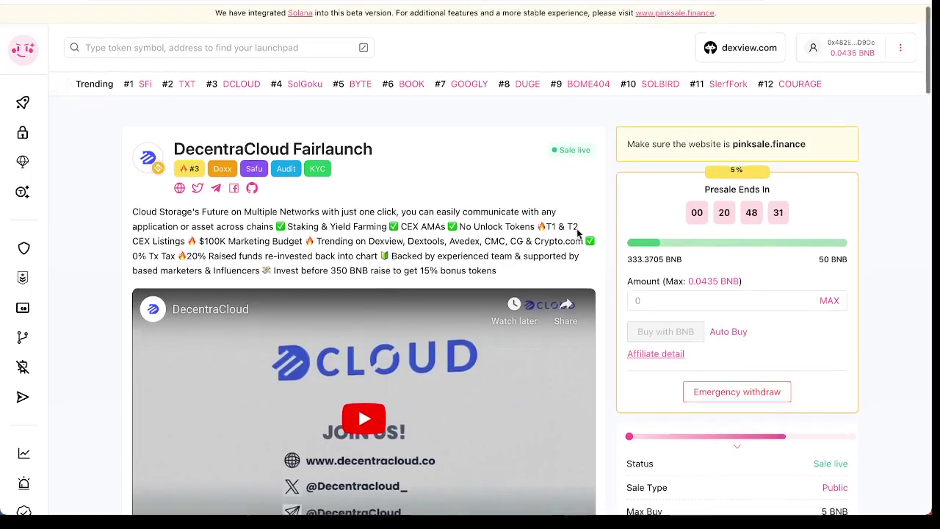
pyautogui.scroll(-1, 578, 233)
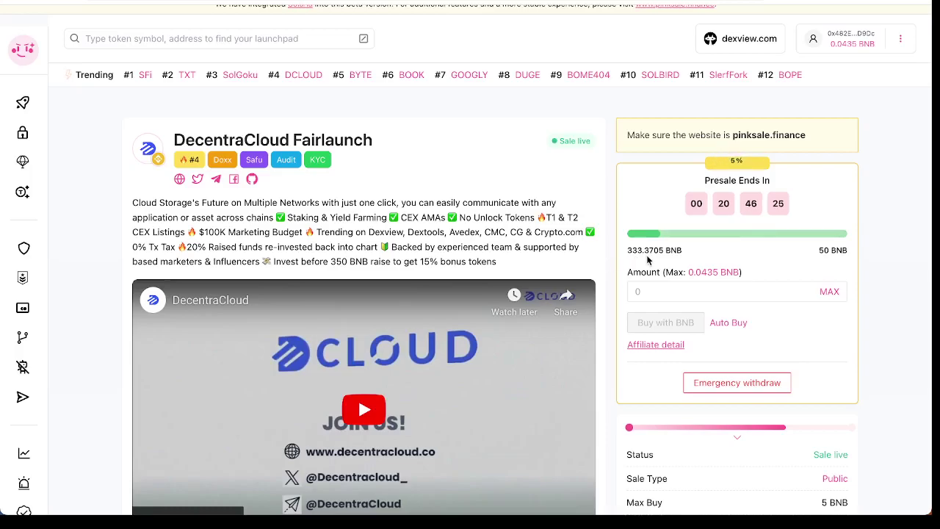
pyautogui.scroll(-5, 648, 259)
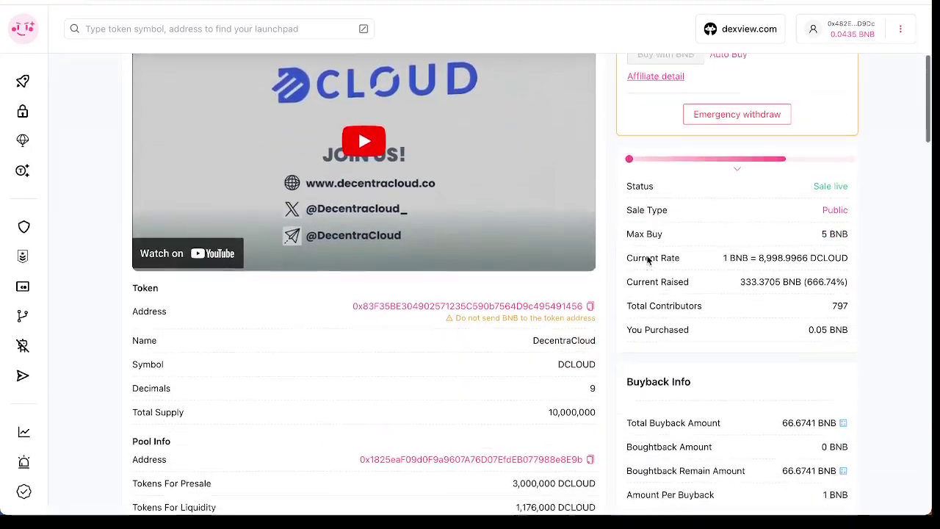
pyautogui.scroll(-1, 639, 257)
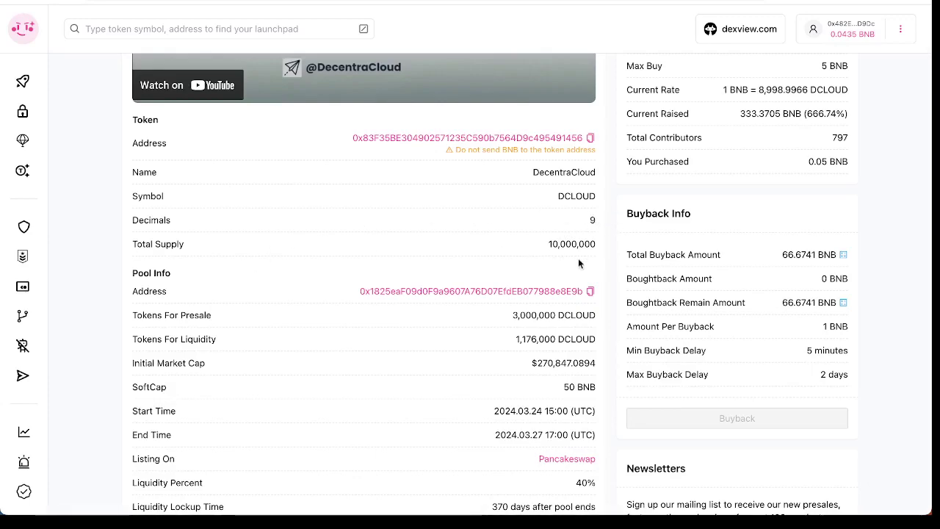
pyautogui.scroll(-3, 579, 264)
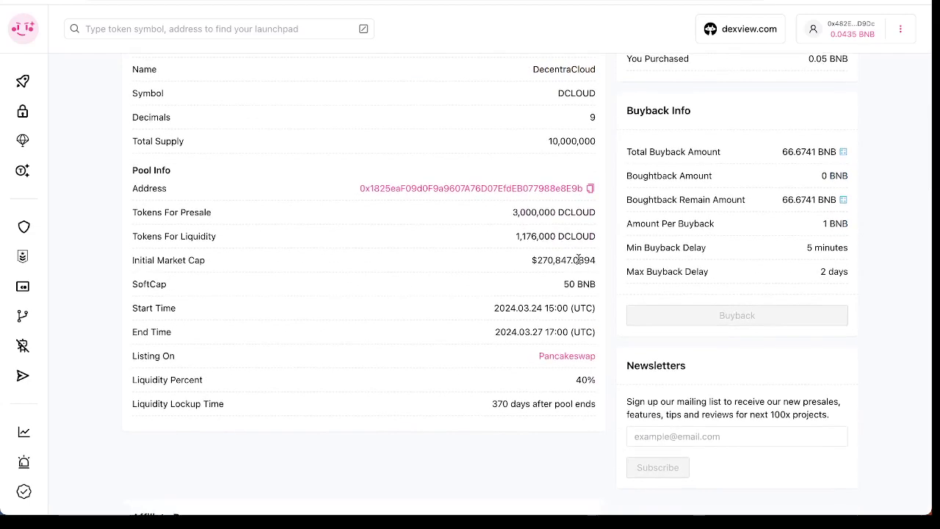
pyautogui.scroll(-3, 579, 259)
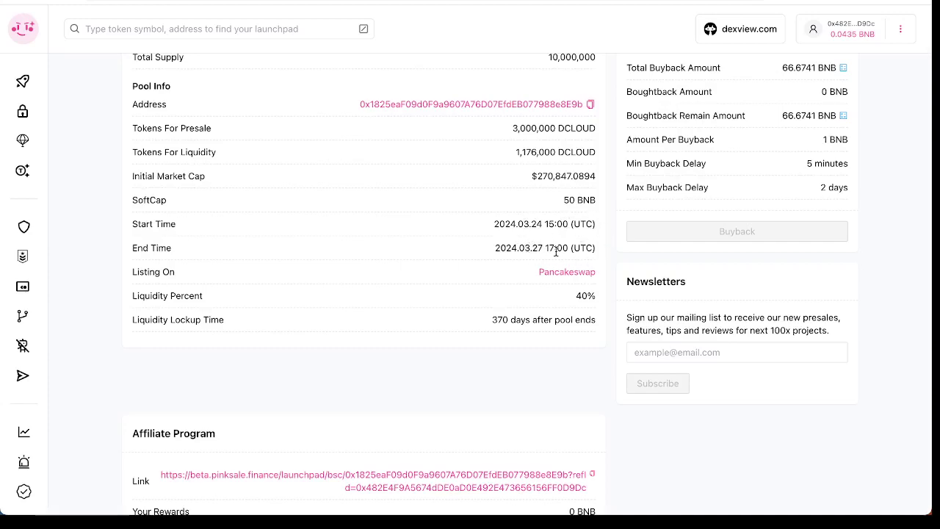
pyautogui.scroll(-3, 557, 252)
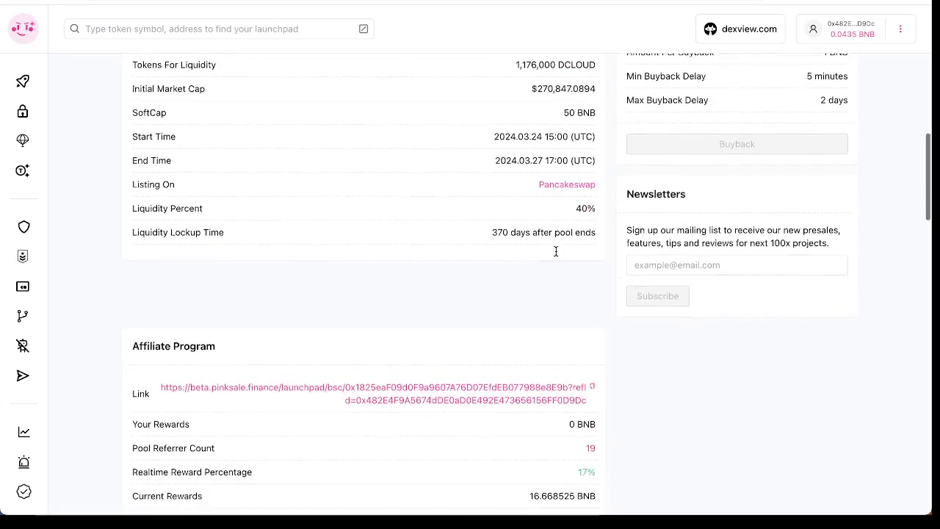
pyautogui.scroll(15, 556, 256)
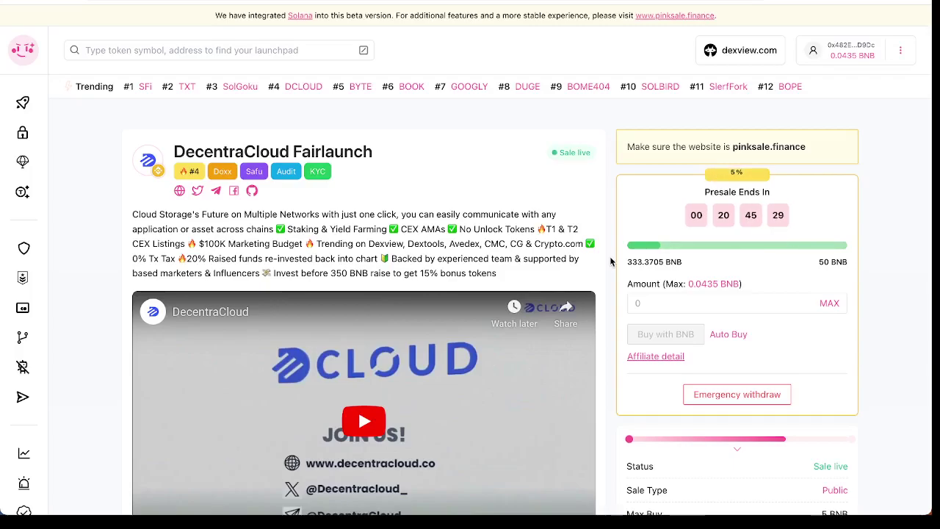
pyautogui.scroll(-4, 610, 261)
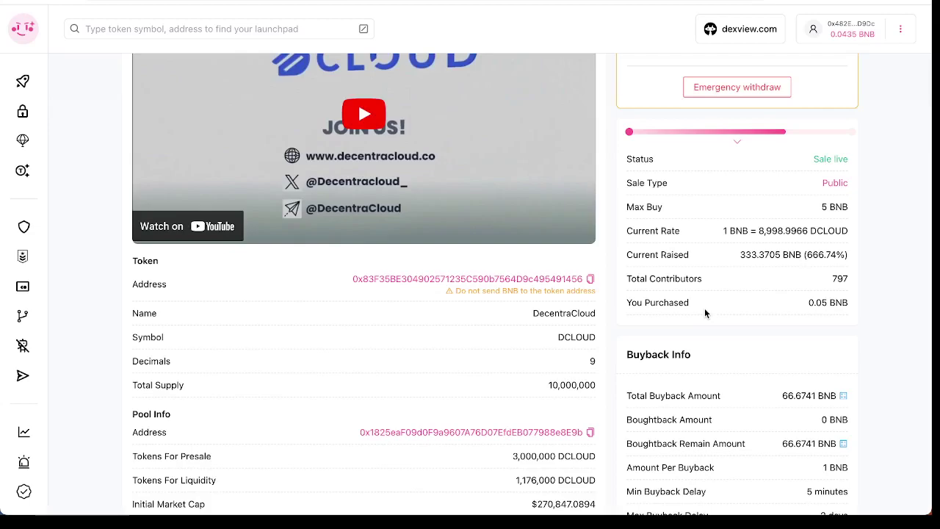
pyautogui.scroll(4, 835, 305)
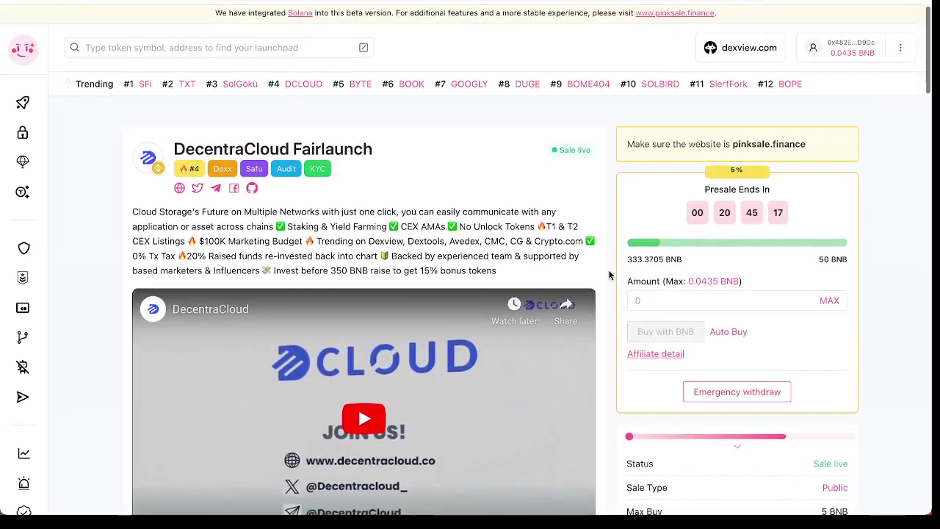
pyautogui.scroll(-2, 609, 274)
pyautogui.scroll(2, 609, 275)
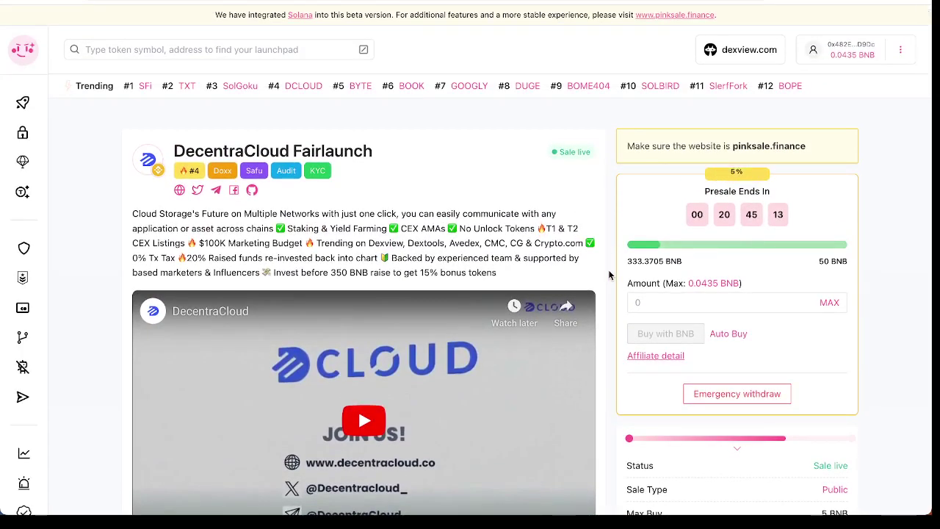
pyautogui.scroll(-2, 609, 275)
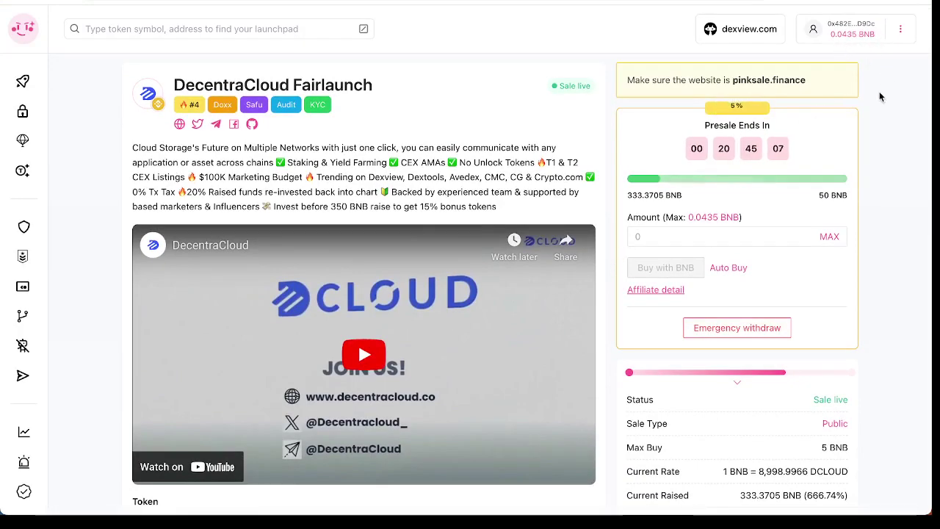
pyautogui.click(648, 243)
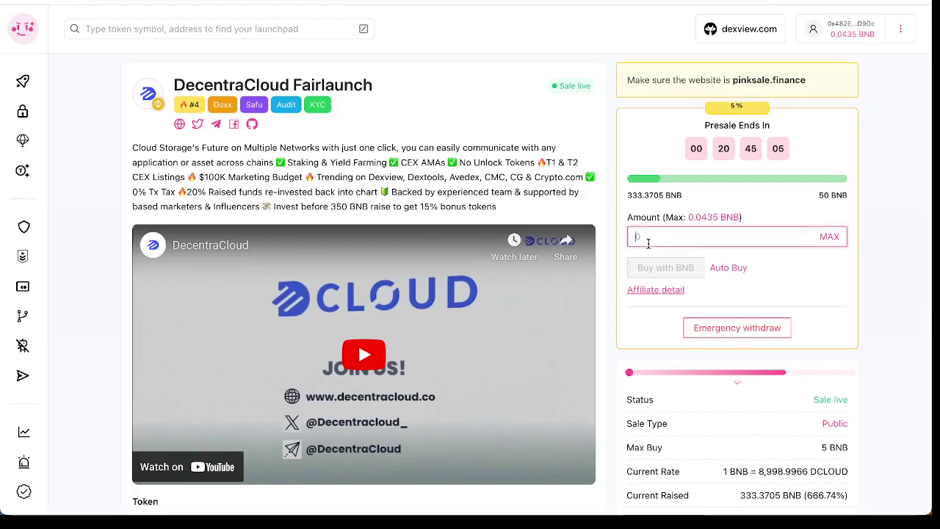
pyautogui.write('0.')
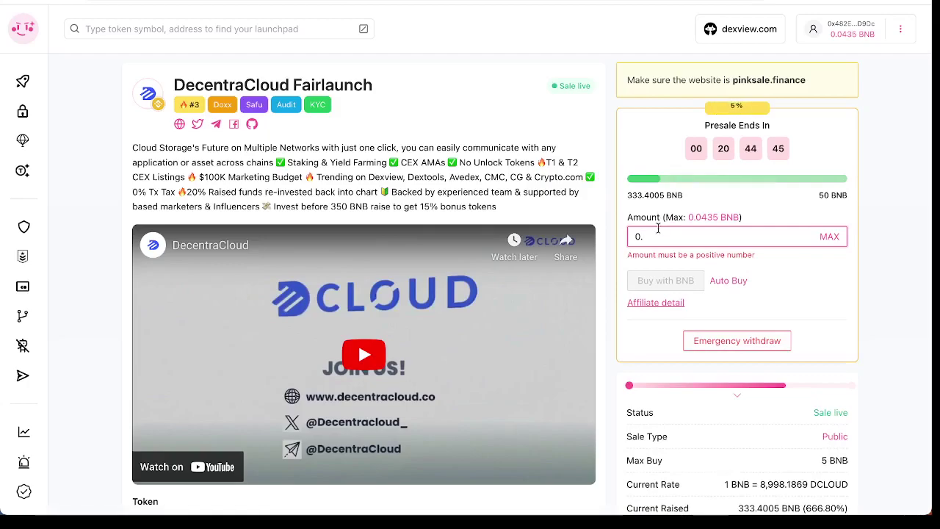
pyautogui.write('027')
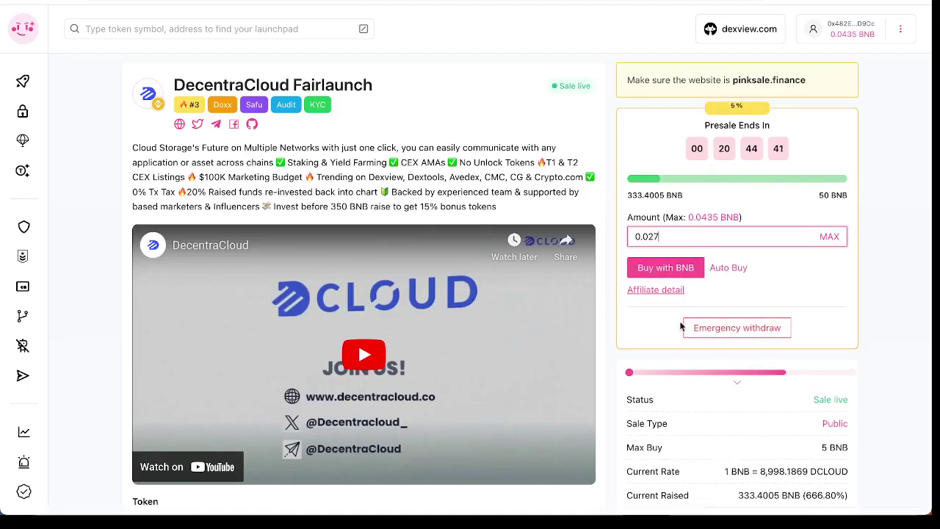
# Step: Buy with BNB and confirm the 0.027 BNB contribution in MetaMask
pyautogui.scroll(-1, 614, 343)
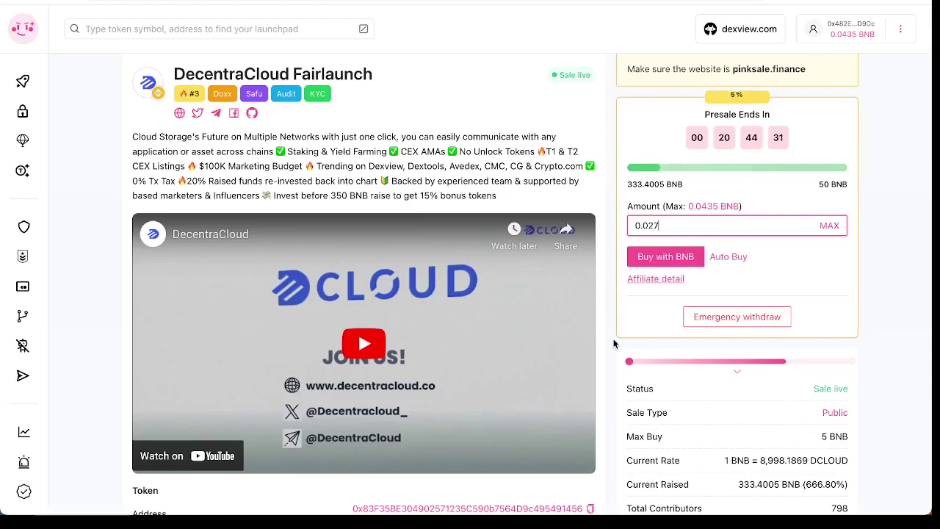
pyautogui.scroll(-1, 614, 343)
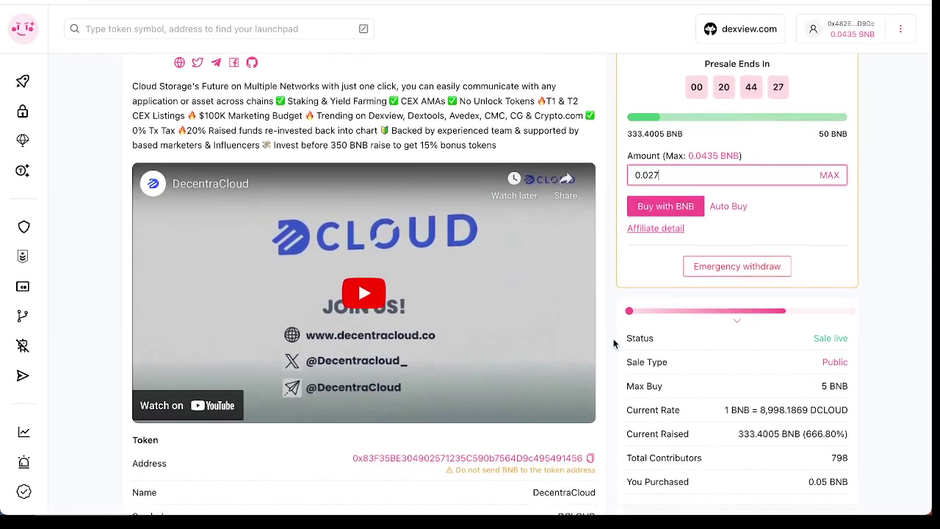
pyautogui.scroll(3, 614, 343)
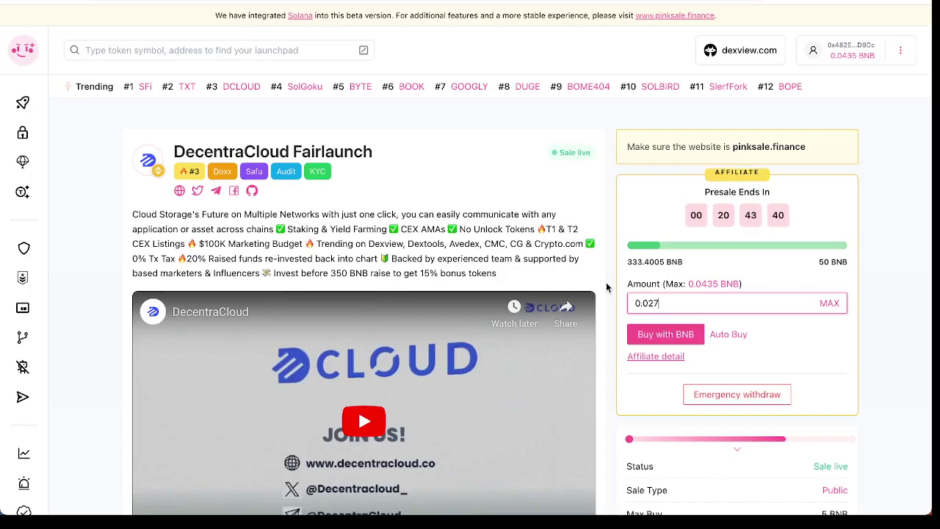
pyautogui.scroll(-1, 607, 287)
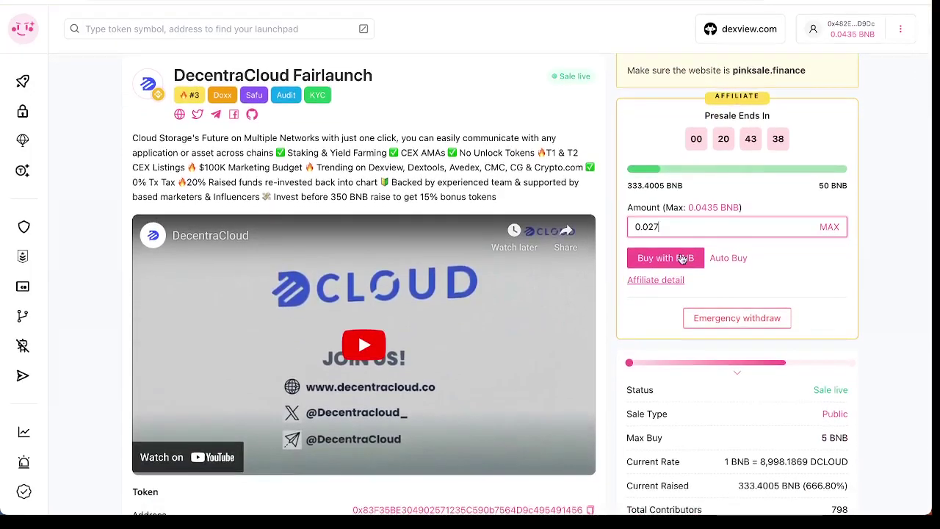
pyautogui.click(681, 258)
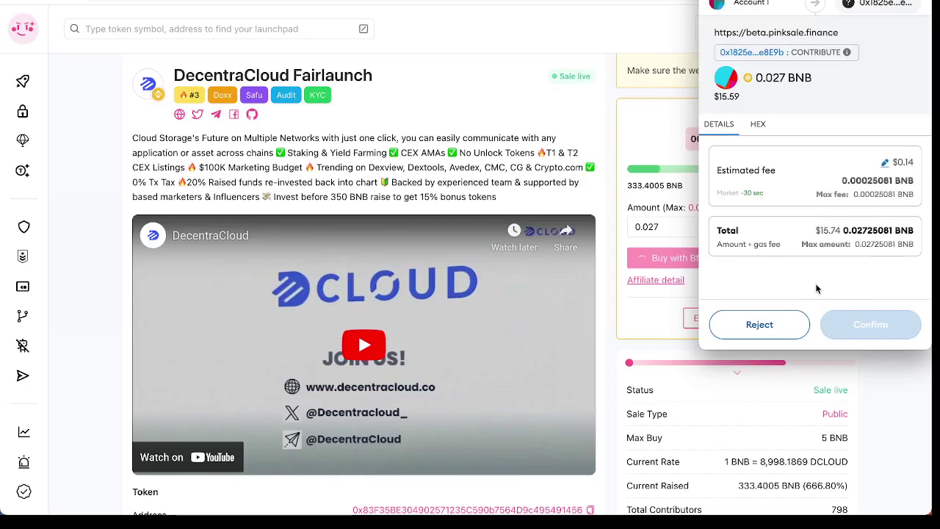
pyautogui.click(869, 328)
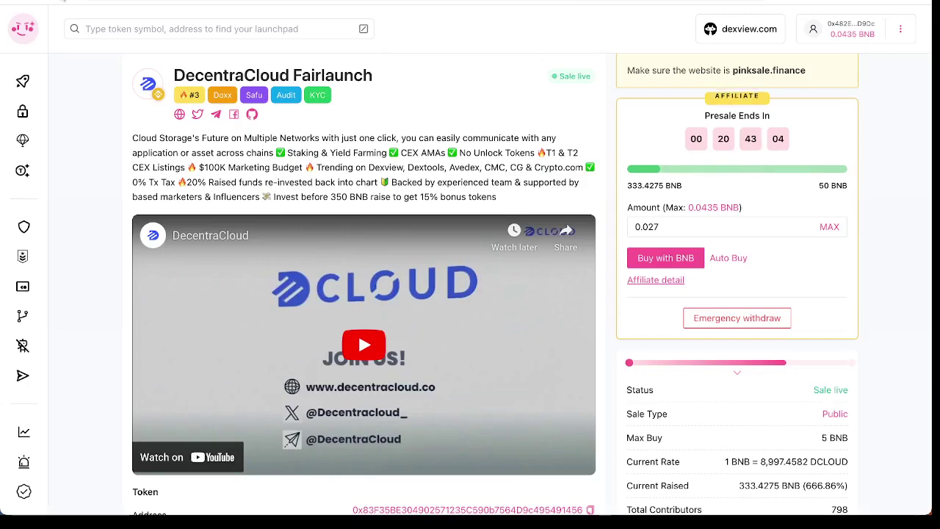
# Step: Reload the fairlaunch page and verify the 0.0163 BNB balance and 0.077 BNB You Purchased
pyautogui.press('F5')
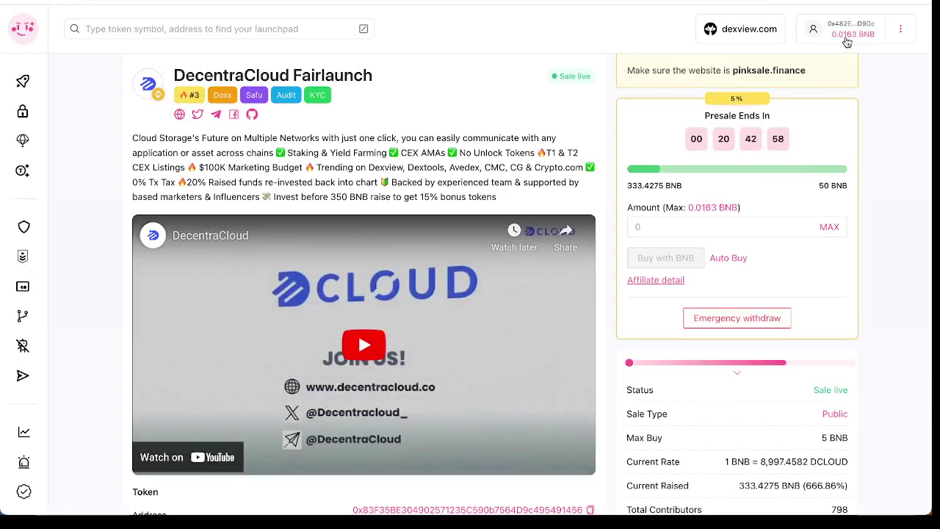
pyautogui.scroll(-3, 796, 308)
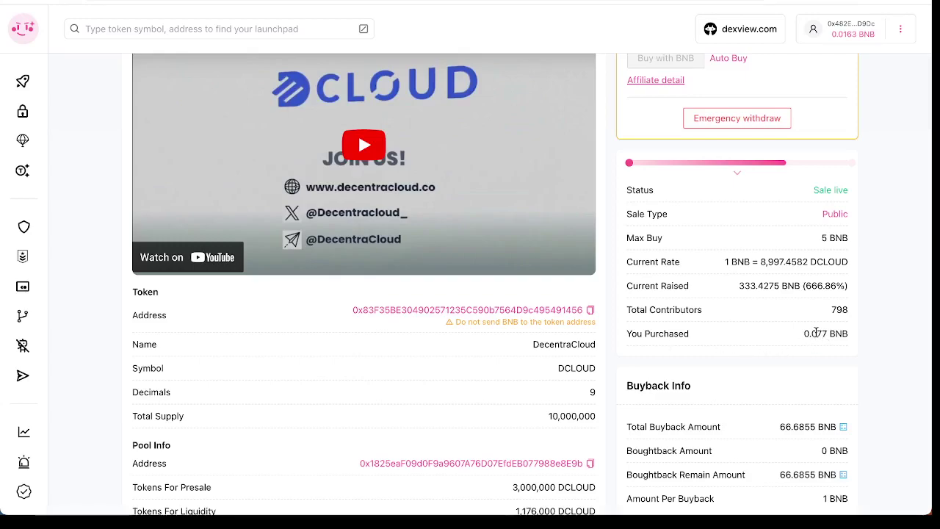
pyautogui.scroll(3, 605, 324)
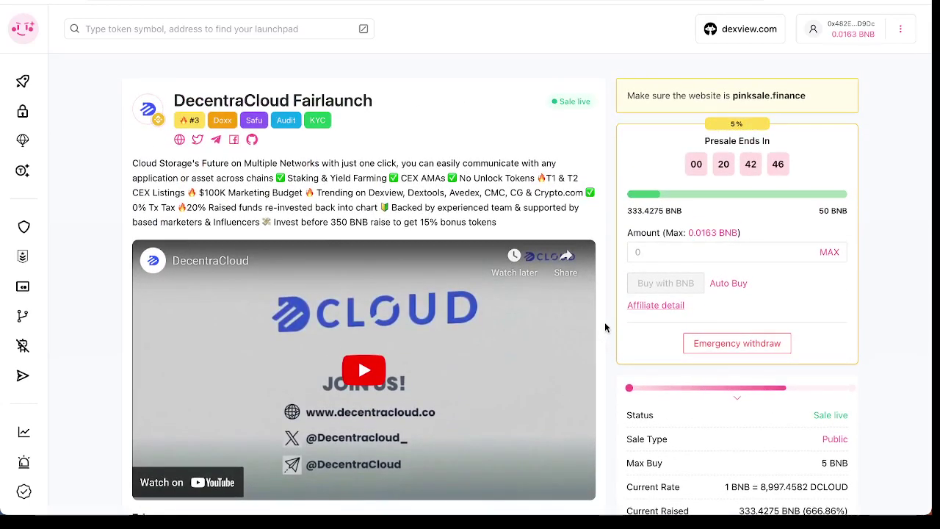
pyautogui.scroll(1, 604, 327)
pyautogui.scroll(1, 605, 327)
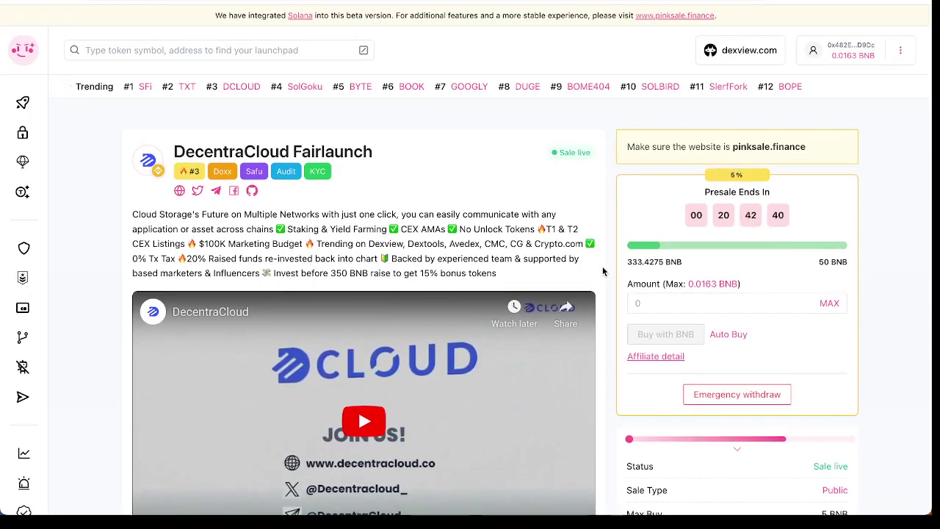
pyautogui.scroll(-2, 604, 269)
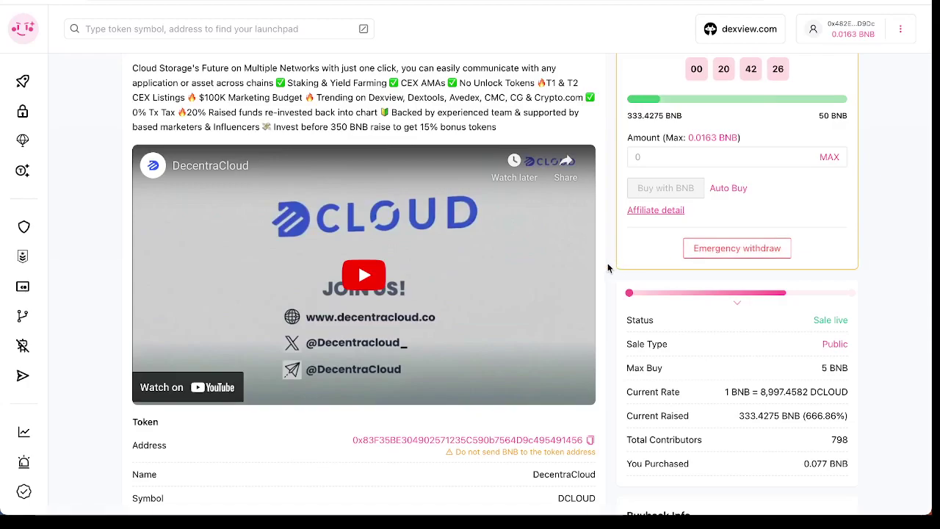
pyautogui.scroll(-3, 608, 265)
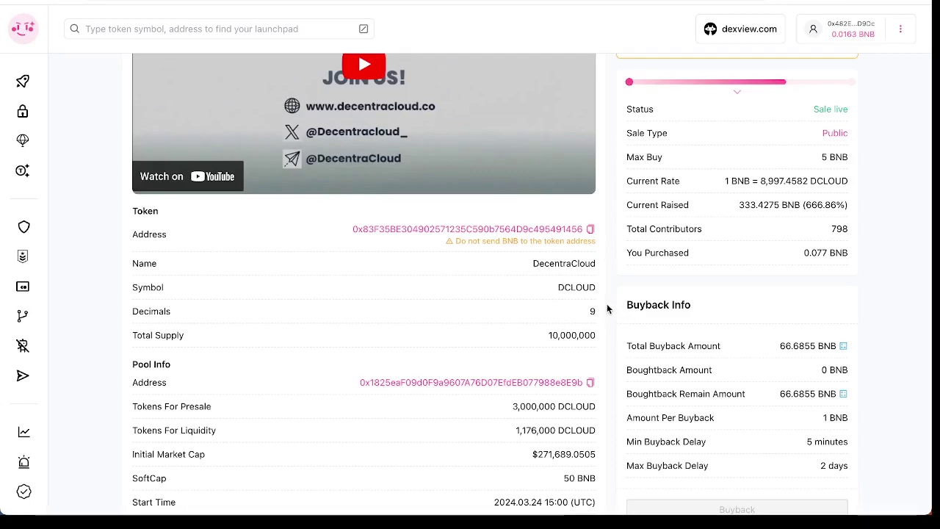
pyautogui.scroll(3, 608, 310)
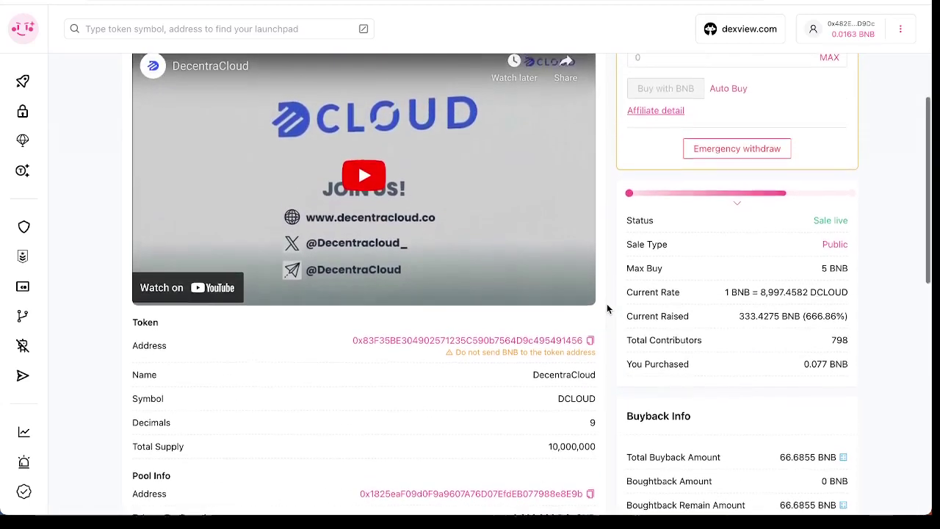
pyautogui.scroll(5, 608, 309)
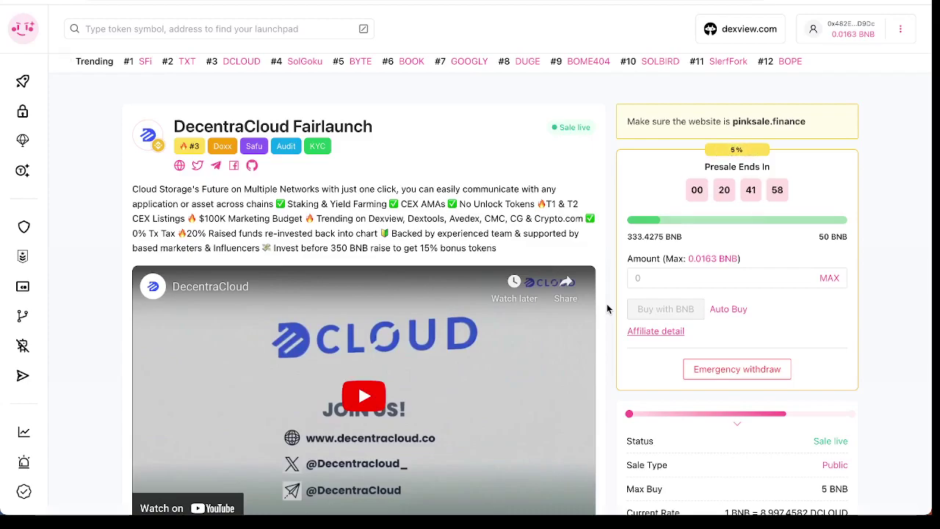
pyautogui.scroll(-1, 608, 309)
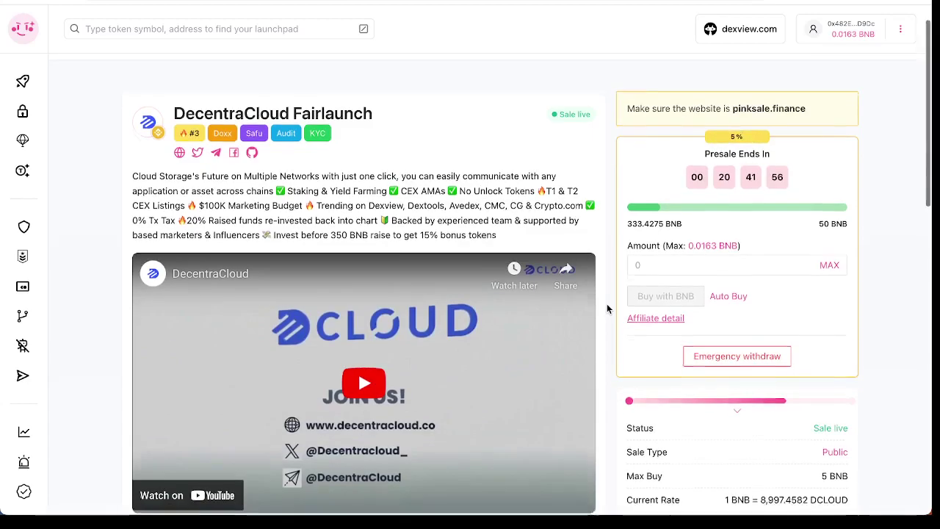
pyautogui.scroll(-1, 608, 310)
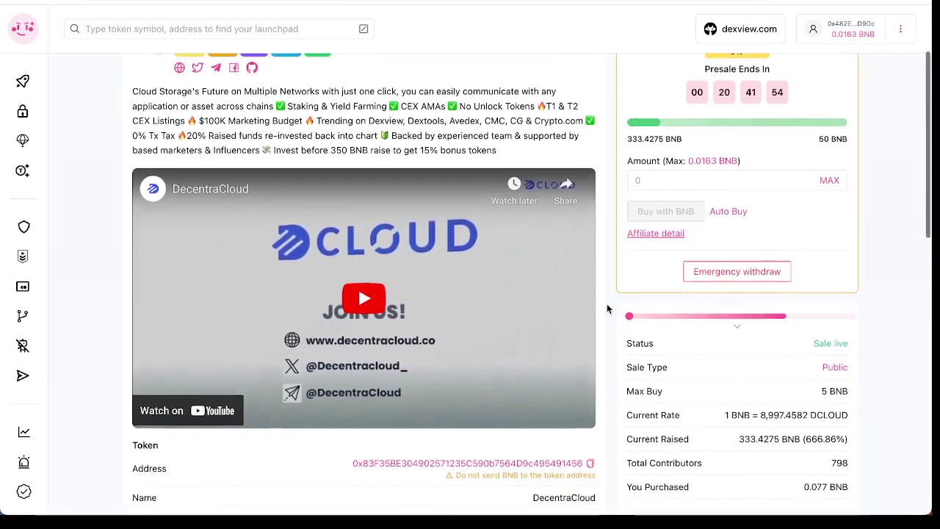
pyautogui.scroll(2, 607, 309)
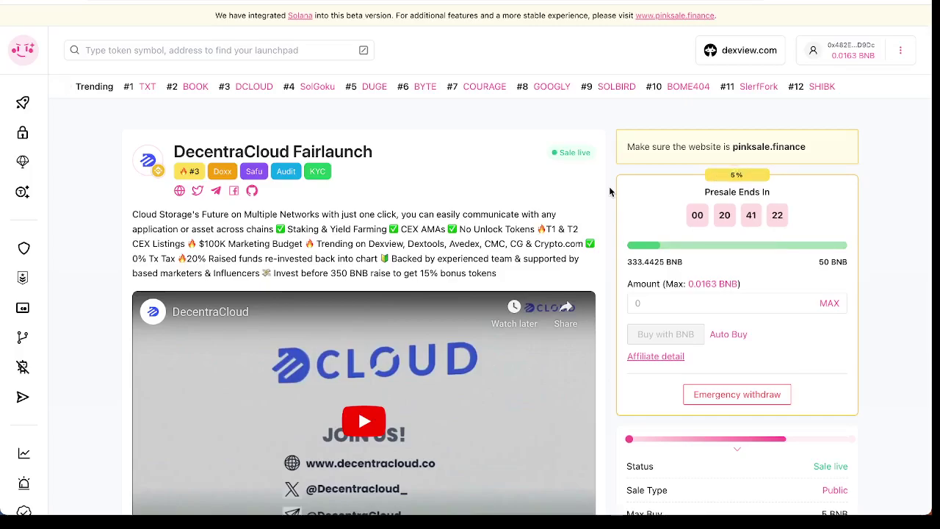
pyautogui.scroll(-4, 609, 192)
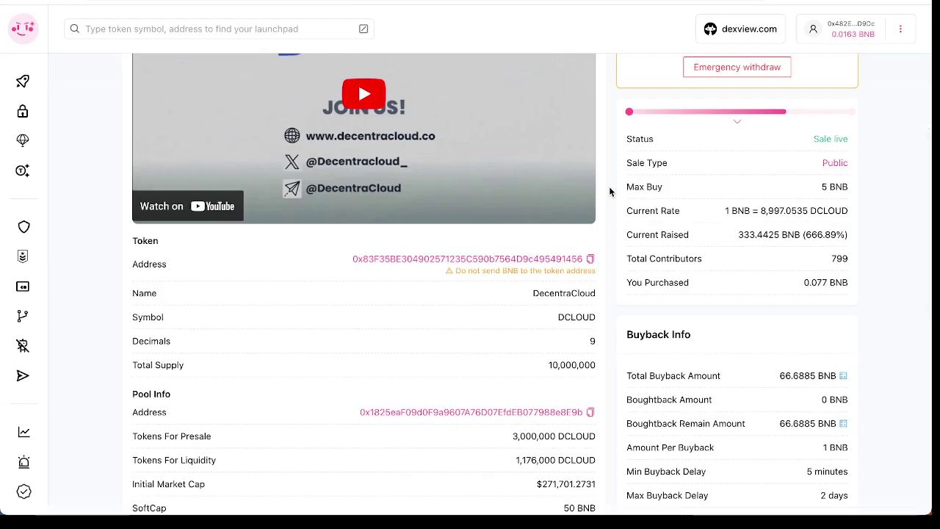
pyautogui.scroll(4, 609, 191)
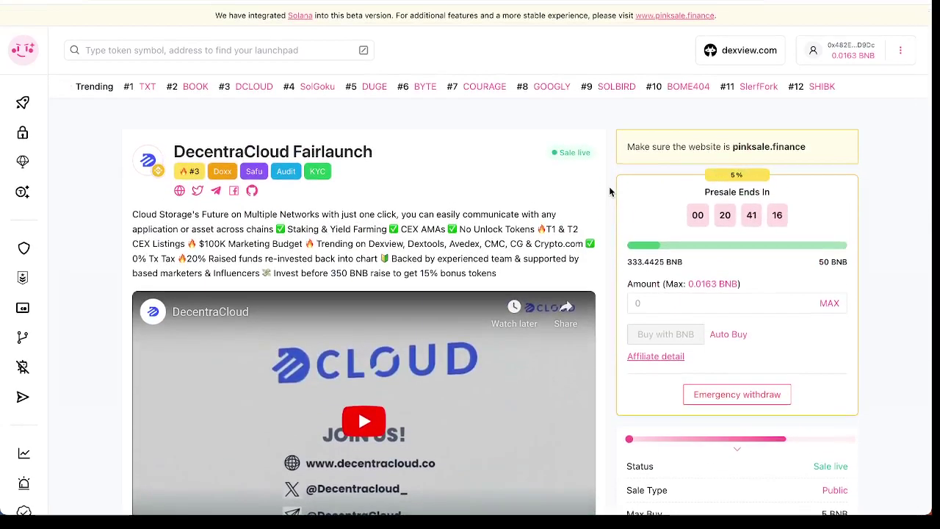